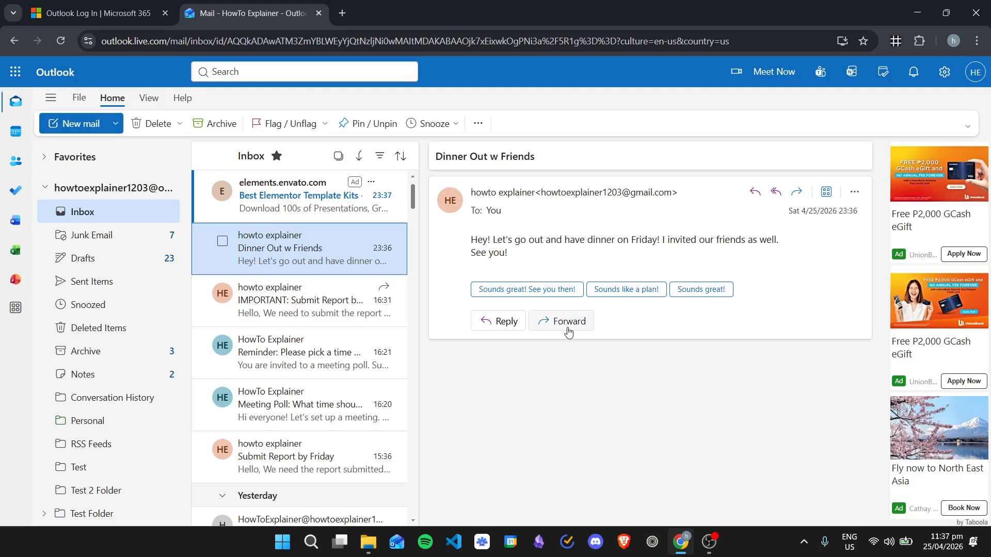
- Show the My Day calendar beside the inbox and create a calendar event from the "Dinner Out w Friends" email
{"action": "left_click", "coordinate": [886, 75]}
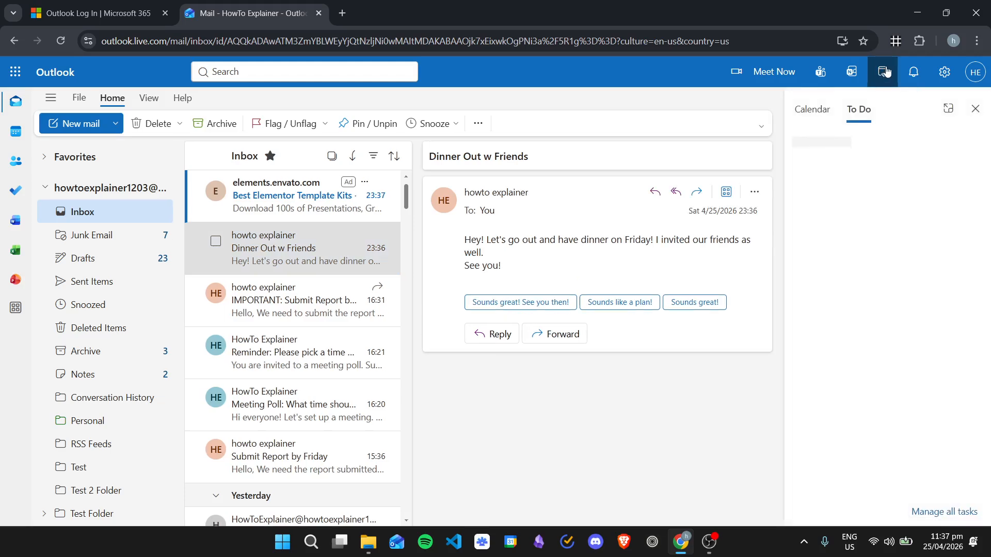
{"action": "left_click", "coordinate": [821, 113]}
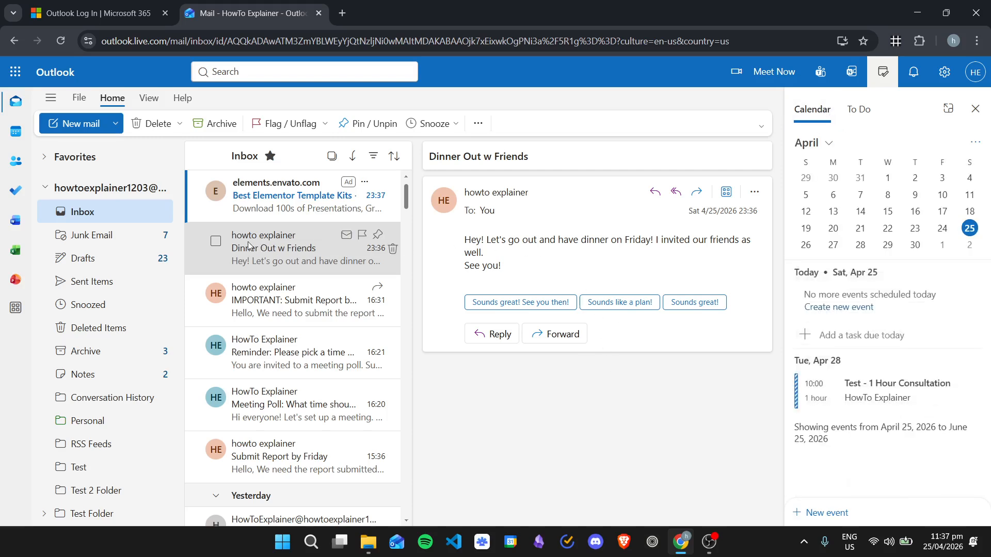
{"action": "left_click_drag", "start_coordinate": [303, 250], "coordinate": [862, 330]}
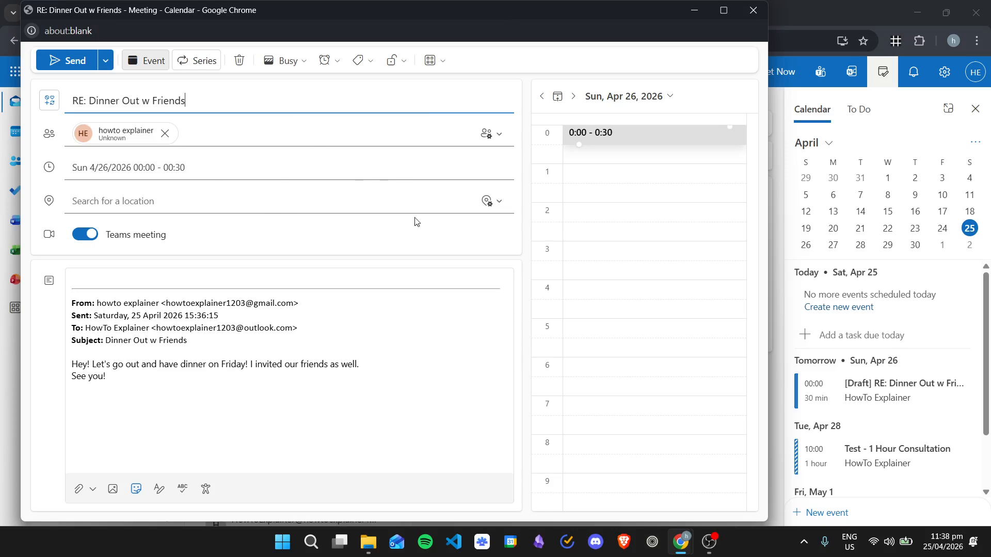
- Turn off the Teams meeting for the event and set its location to Restaurant
{"action": "left_click_drag", "start_coordinate": [113, 383], "coordinate": [73, 303]}
{"action": "left_click", "coordinate": [352, 364]}
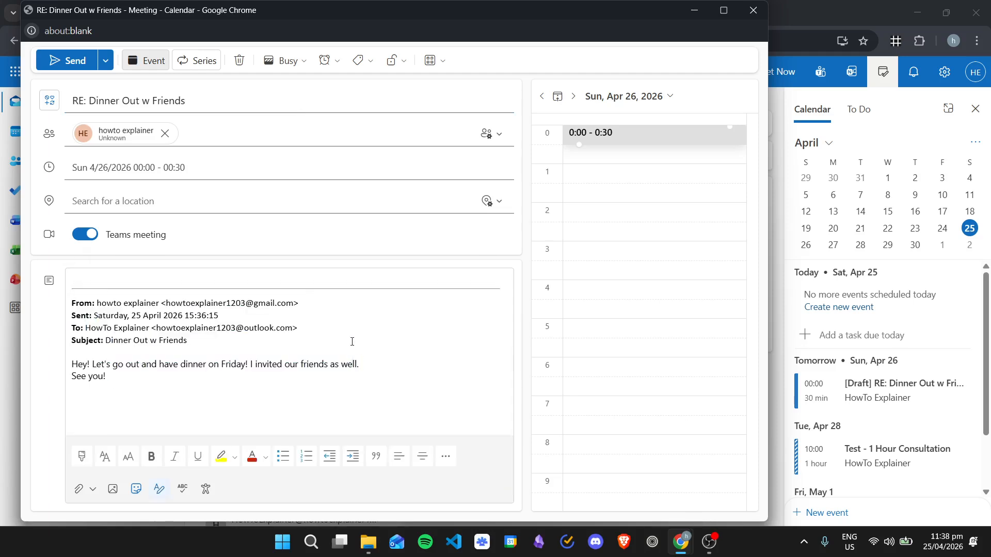
{"action": "left_click", "coordinate": [118, 233]}
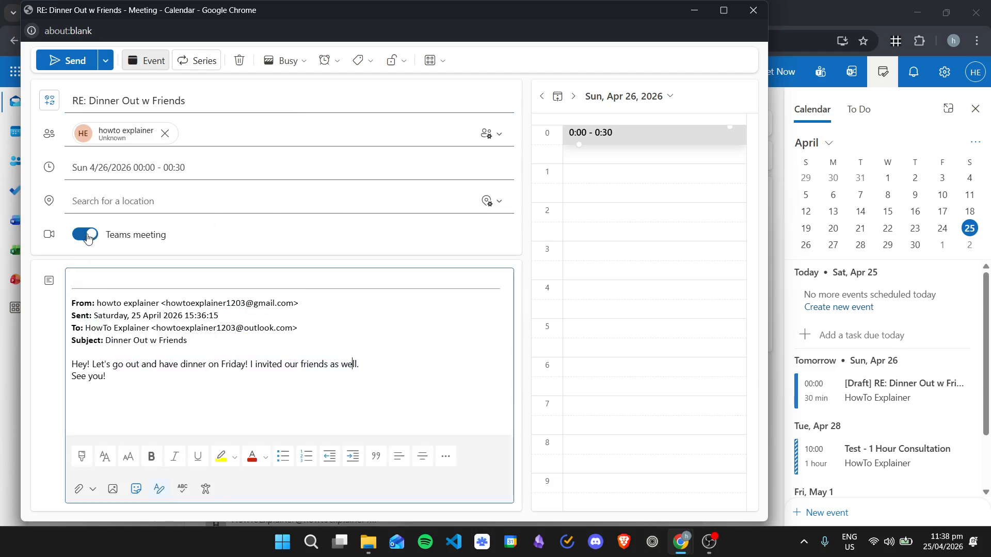
{"action": "left_click", "coordinate": [183, 204]}
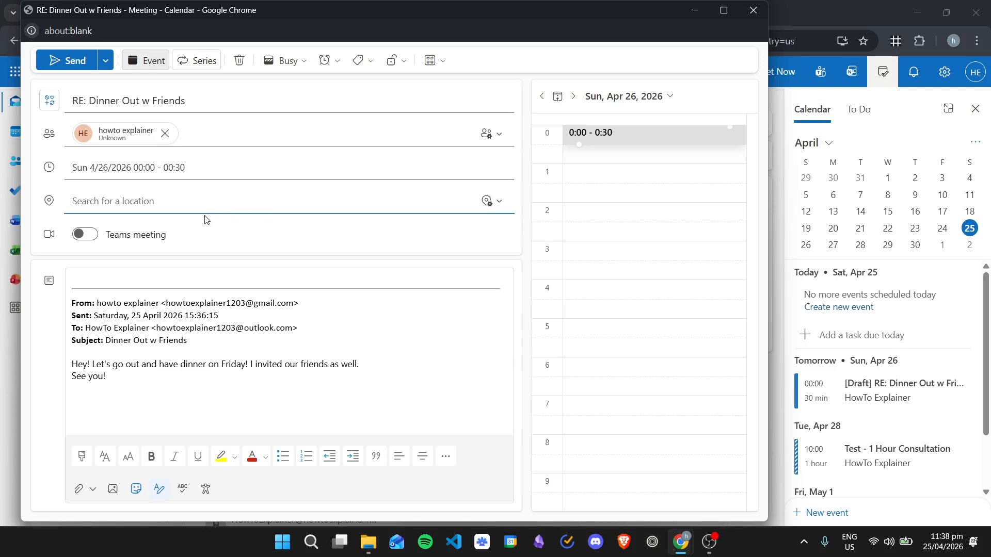
{"action": "type", "text": "Restaurant"}
{"action": "left_click", "coordinate": [304, 228]}
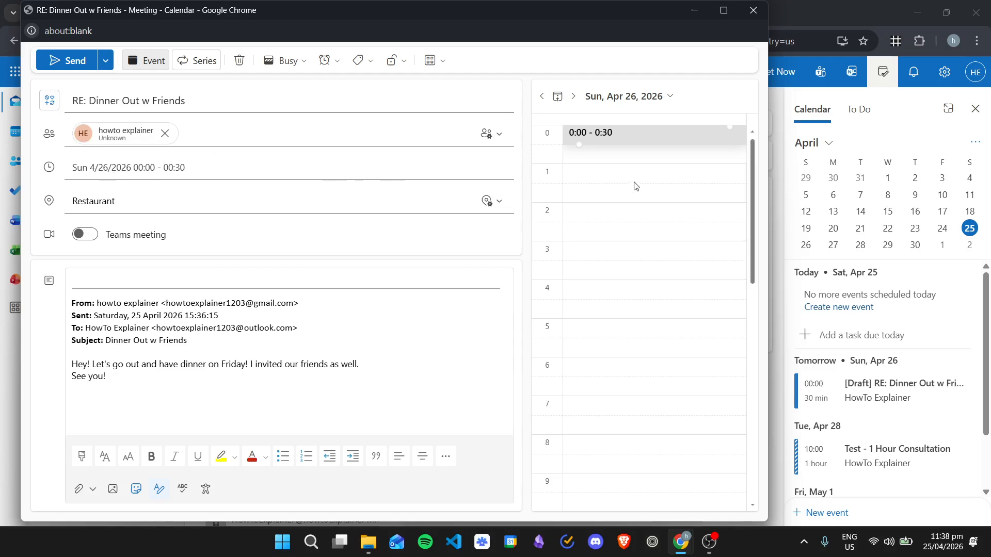
- Set the event's time on Sun, Apr 26, 2026 to 18:00 - 20:00 in the day schedule
{"action": "scroll", "coordinate": [638, 211], "scroll_direction": "down", "scroll_amount": 10}
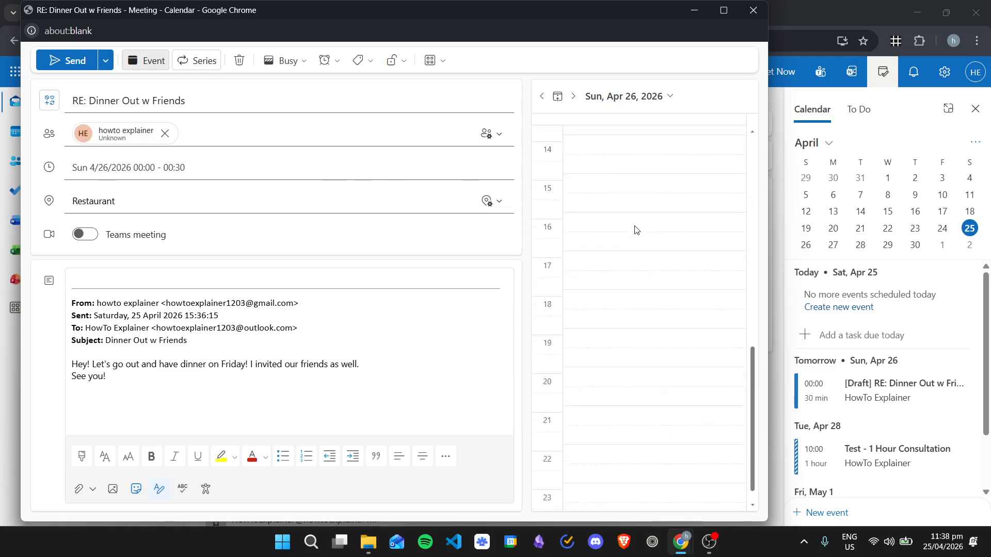
{"action": "scroll", "coordinate": [594, 331], "scroll_direction": "up", "scroll_amount": 1}
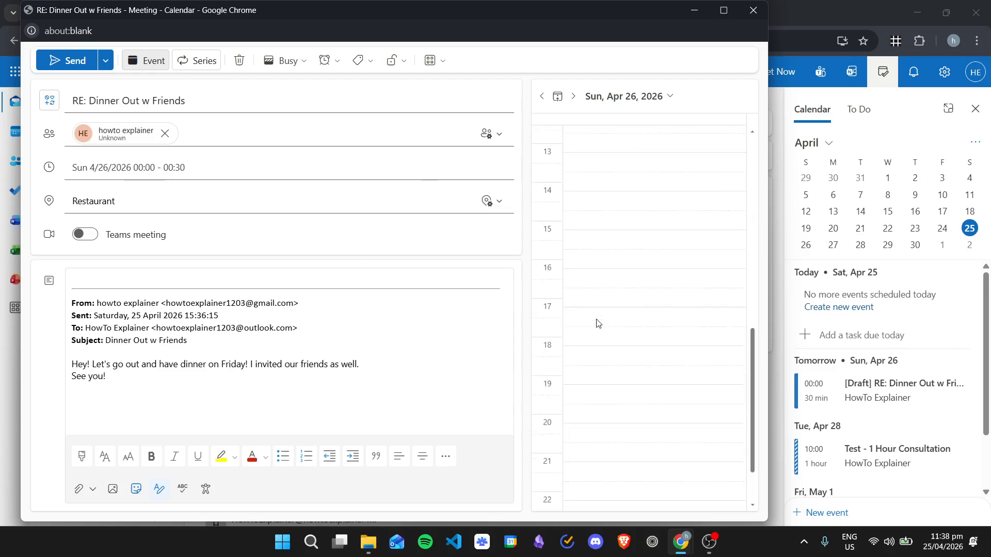
{"action": "scroll", "coordinate": [612, 296], "scroll_direction": "up", "scroll_amount": 10}
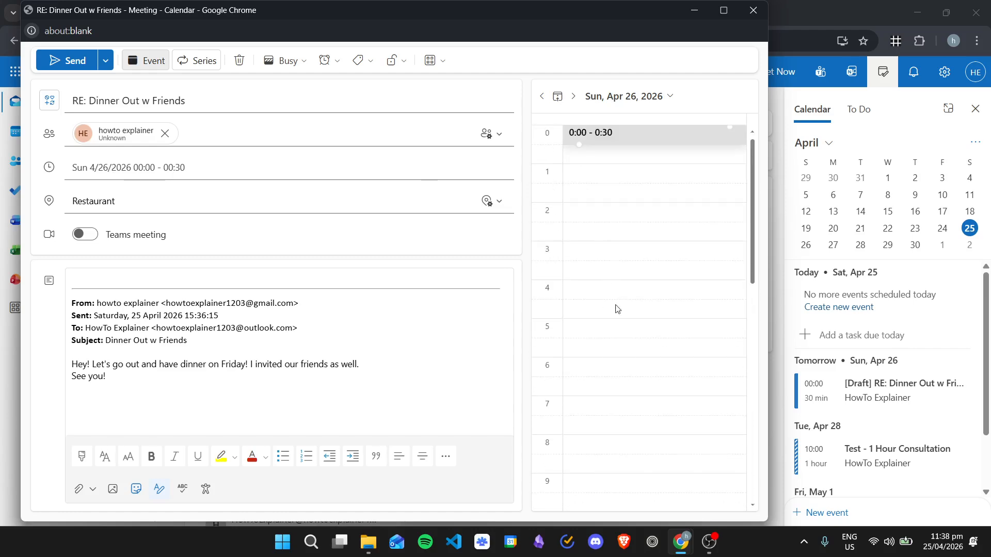
{"action": "scroll", "coordinate": [617, 309], "scroll_direction": "down", "scroll_amount": 8}
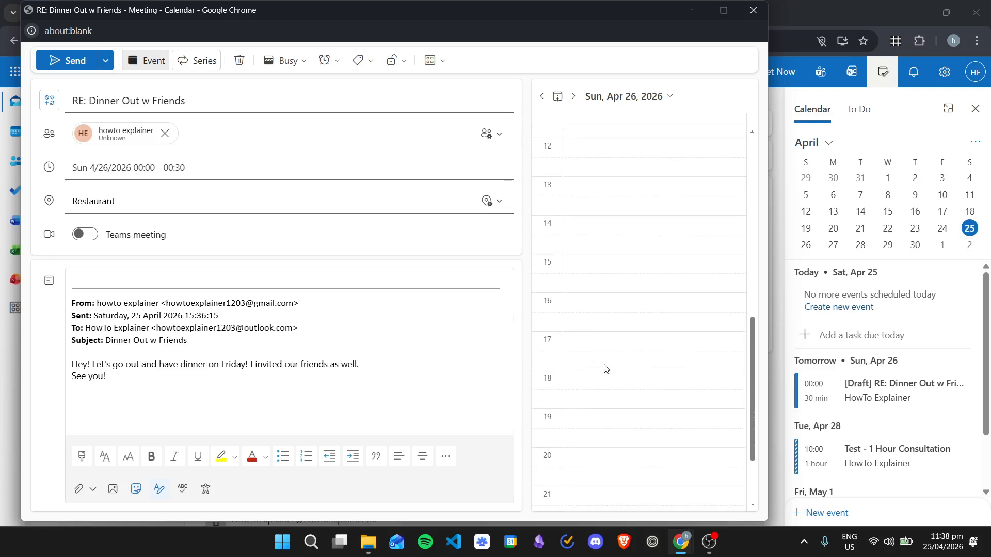
{"action": "left_click", "coordinate": [604, 381]}
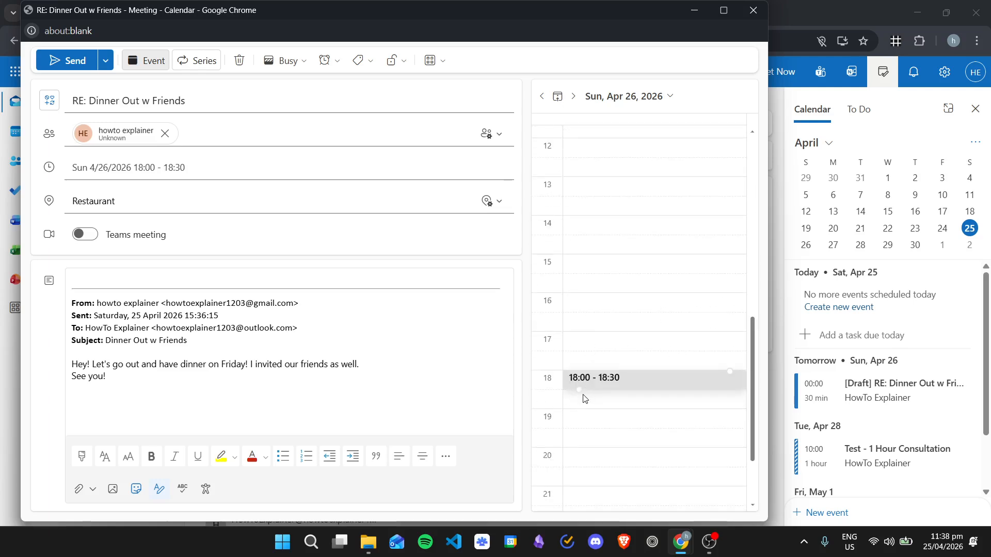
{"action": "left_click_drag", "start_coordinate": [578, 382], "coordinate": [586, 363]}
{"action": "scroll", "coordinate": [598, 240], "scroll_direction": "up", "scroll_amount": 3}
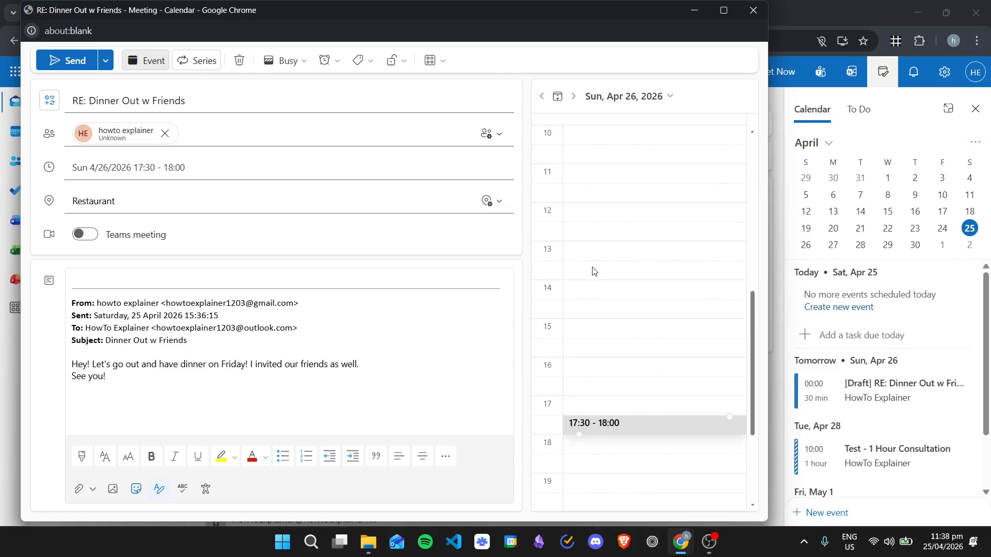
{"action": "scroll", "coordinate": [579, 231], "scroll_direction": "down", "scroll_amount": 3}
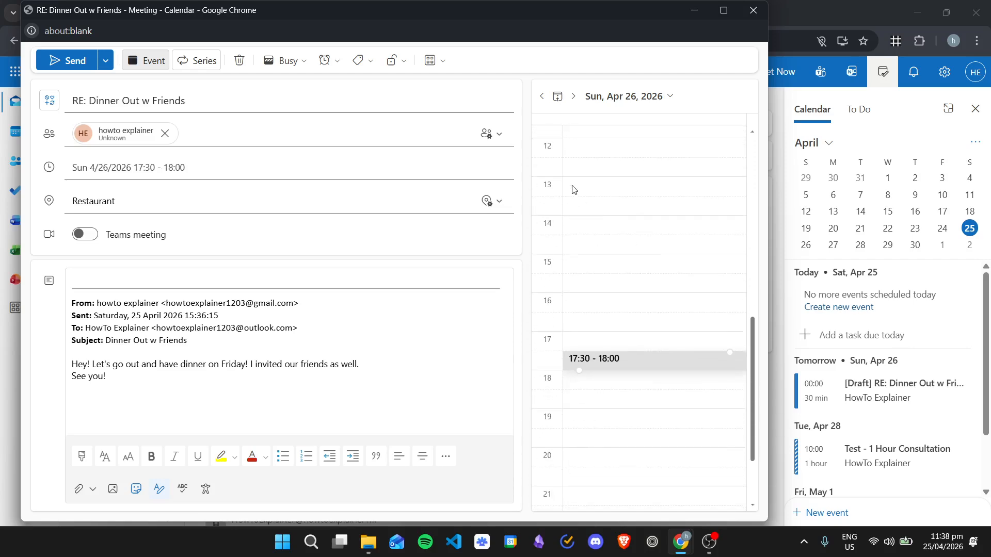
{"action": "scroll", "coordinate": [601, 331], "scroll_direction": "down", "scroll_amount": 1}
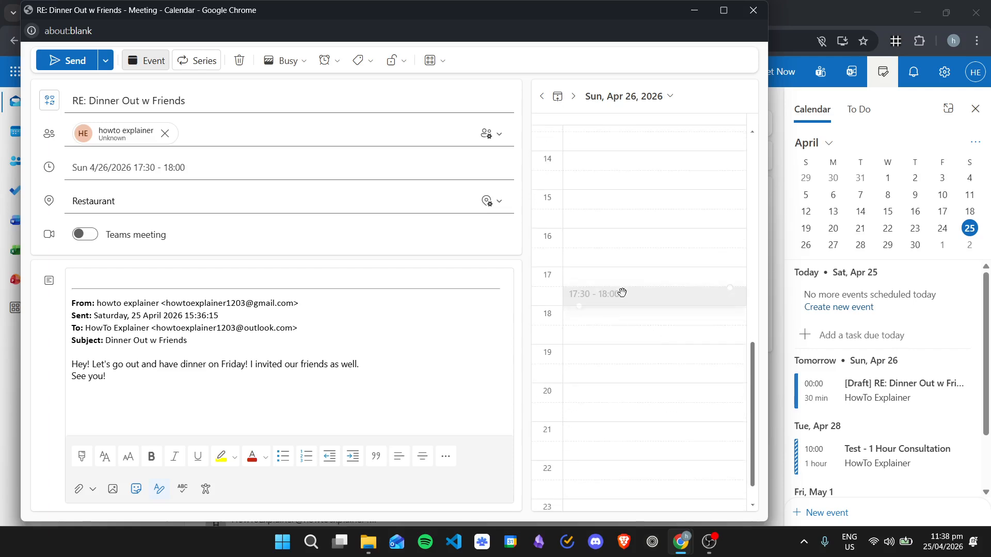
{"action": "left_click_drag", "start_coordinate": [621, 292], "coordinate": [589, 382]}
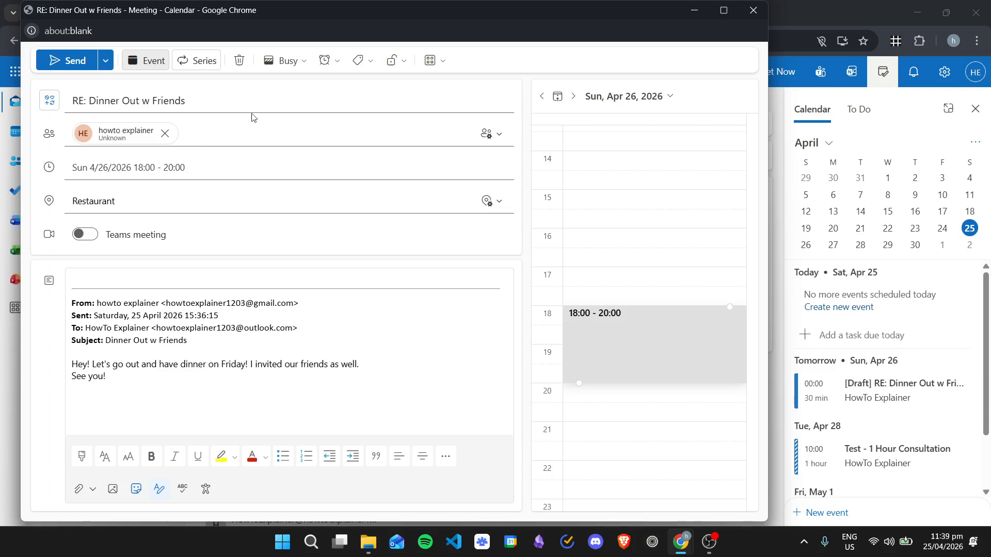
- Invite another attendee to the event by entering the contact's e-mail address and accepting the matching suggestion
{"action": "left_click", "coordinate": [215, 132]}
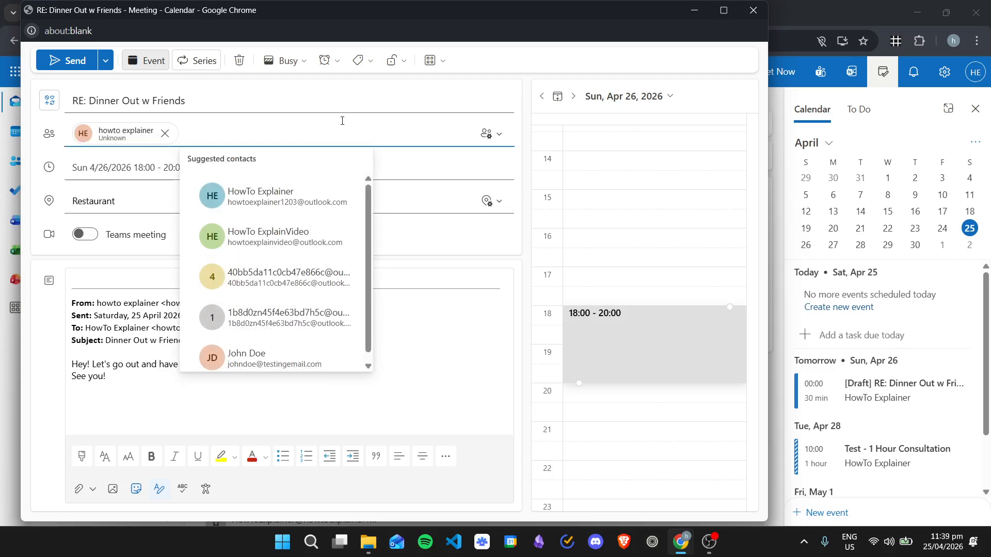
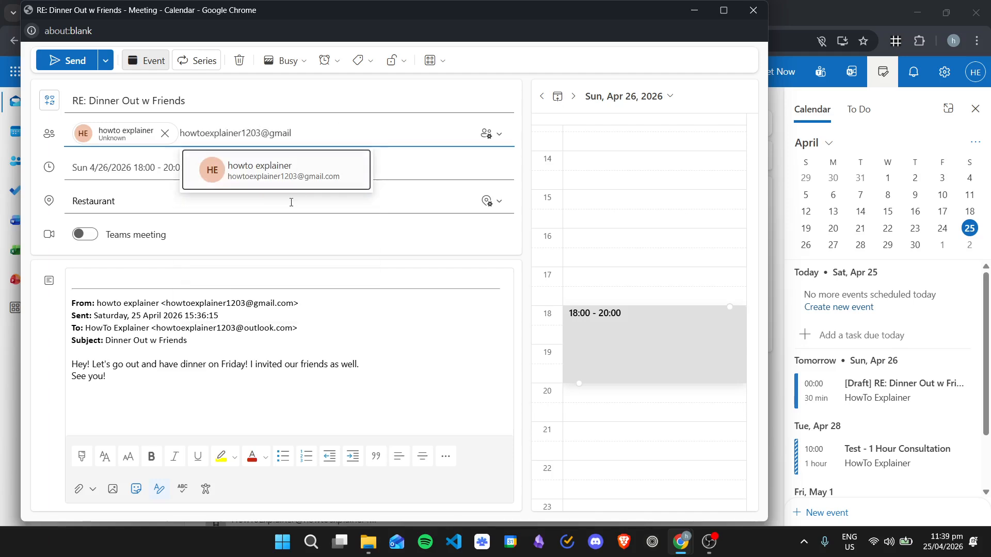
{"action": "left_click", "coordinate": [318, 163]}
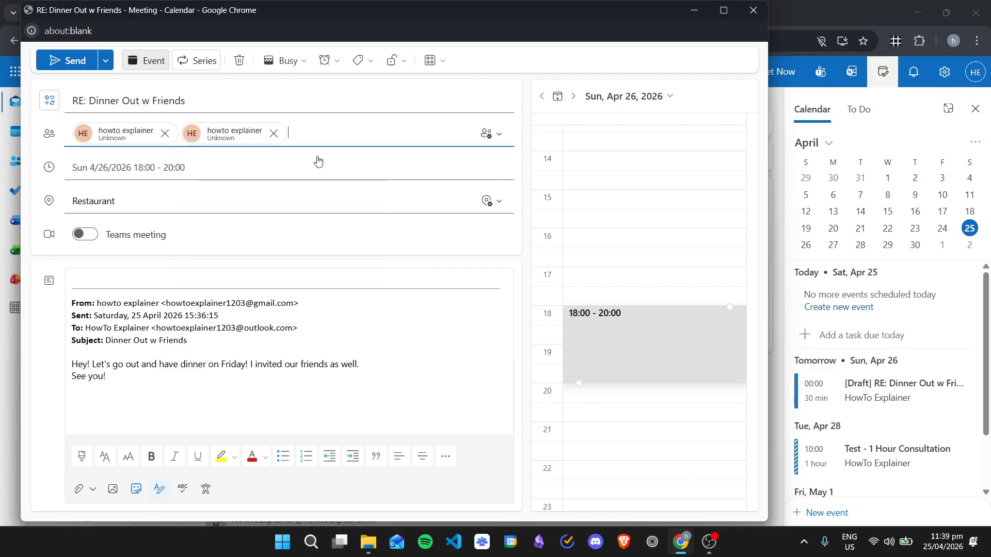
- Add the message "Sure! I've put it in my calendar!" above the quoted email and send the invitation
{"action": "left_click", "coordinate": [88, 100]}
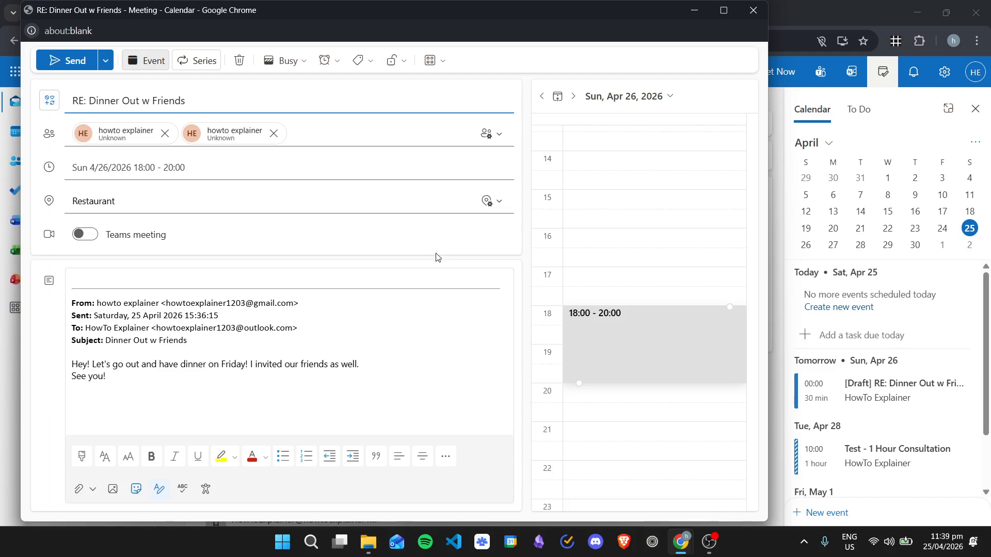
{"action": "left_click", "coordinate": [83, 280]}
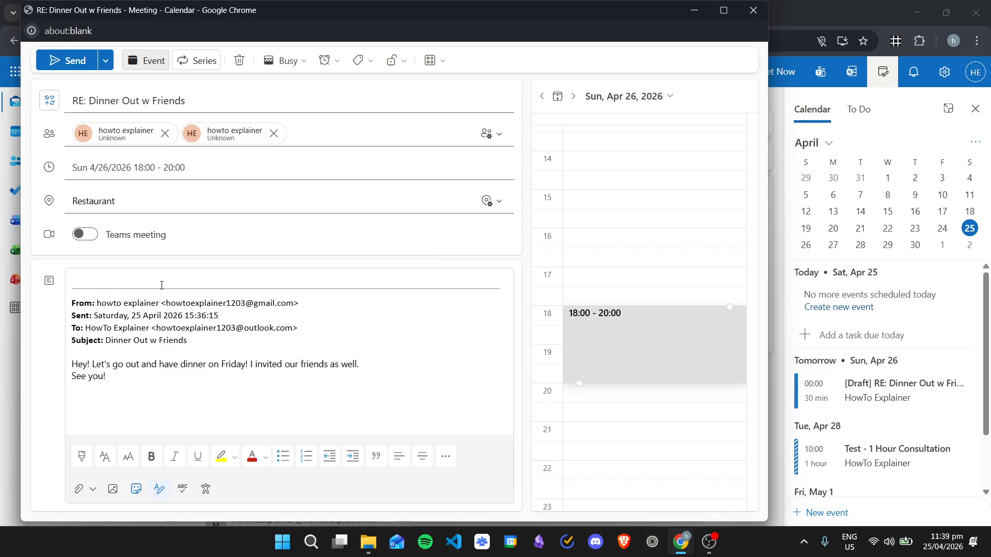
{"action": "type", "text": "Sure"}
{"action": "key", "text": "BackSpace"}
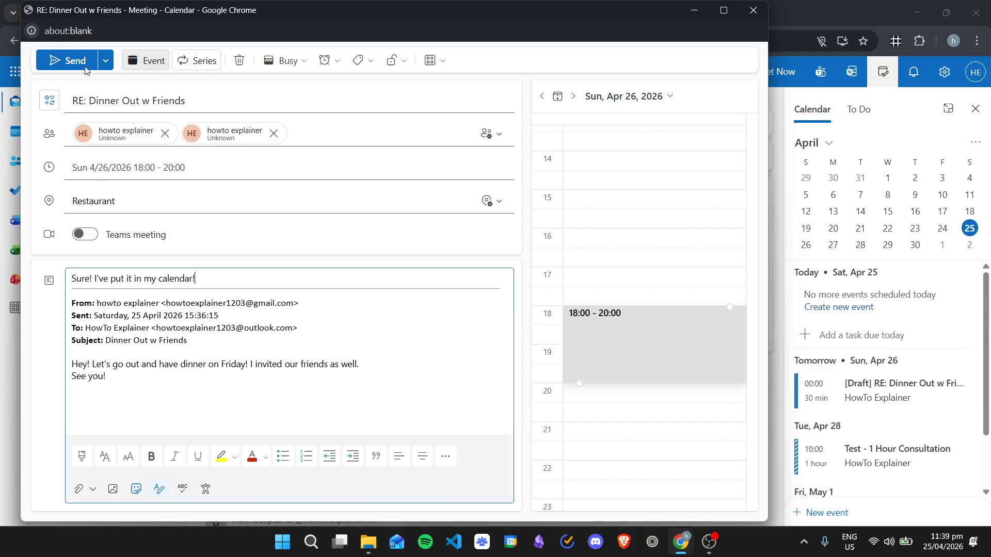
{"action": "left_click", "coordinate": [106, 60]}
{"action": "left_click", "coordinate": [106, 59]}
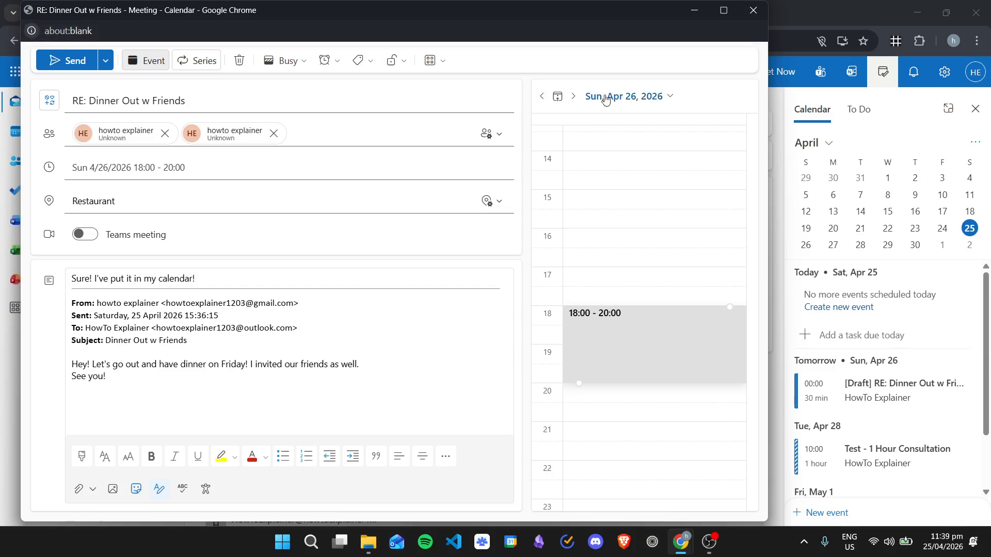
{"action": "left_click", "coordinate": [68, 60]}
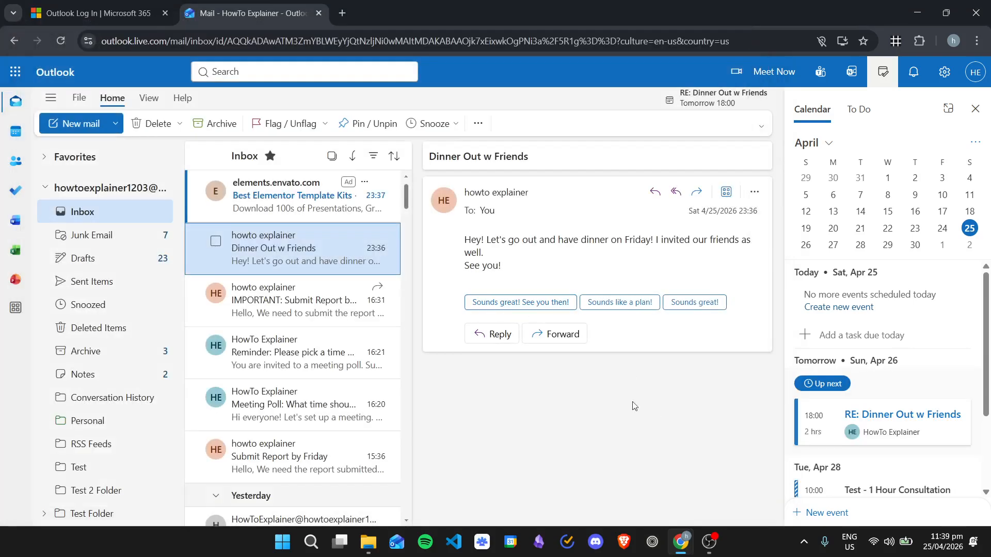
- Open the sent "Dinner Out w Friends" invitation in Sent Items, close the calendar pane and review the invitation
{"action": "left_click", "coordinate": [615, 416]}
{"action": "scroll", "coordinate": [930, 363], "scroll_direction": "down", "scroll_amount": 2}
{"action": "scroll", "coordinate": [900, 344], "scroll_direction": "up", "scroll_amount": 3}
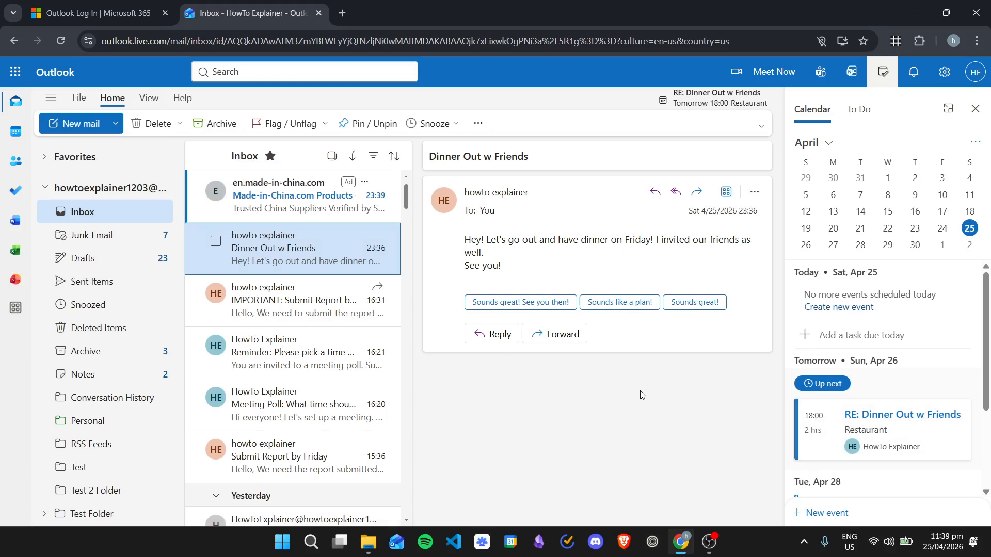
{"action": "left_click", "coordinate": [102, 281]}
{"action": "left_click", "coordinate": [279, 222]}
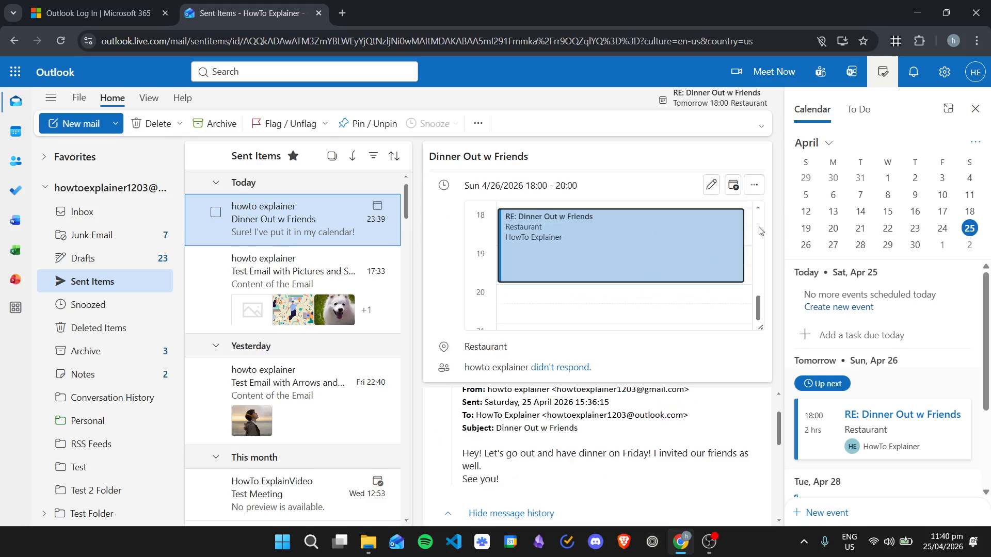
{"action": "left_click", "coordinate": [974, 111]}
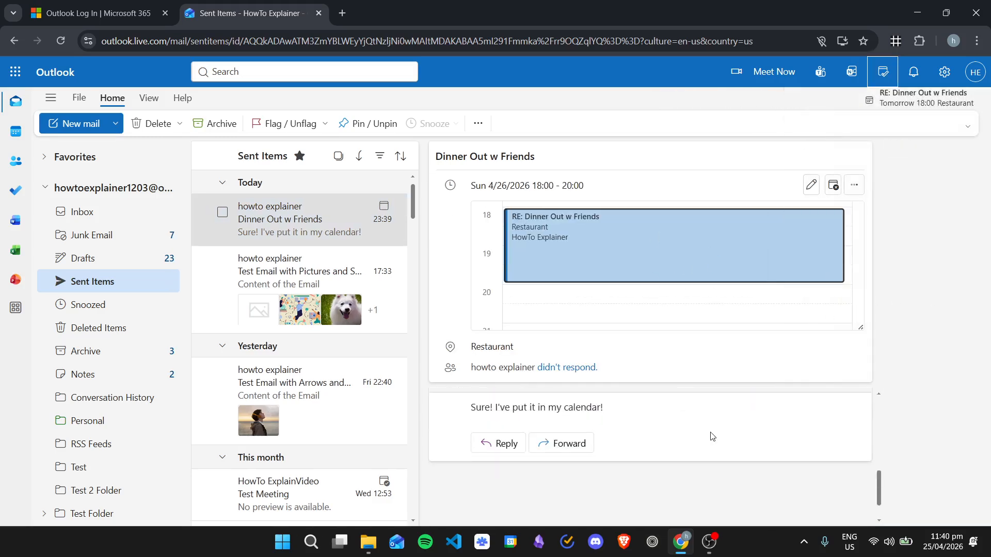
{"action": "scroll", "coordinate": [711, 440], "scroll_direction": "down", "scroll_amount": 3}
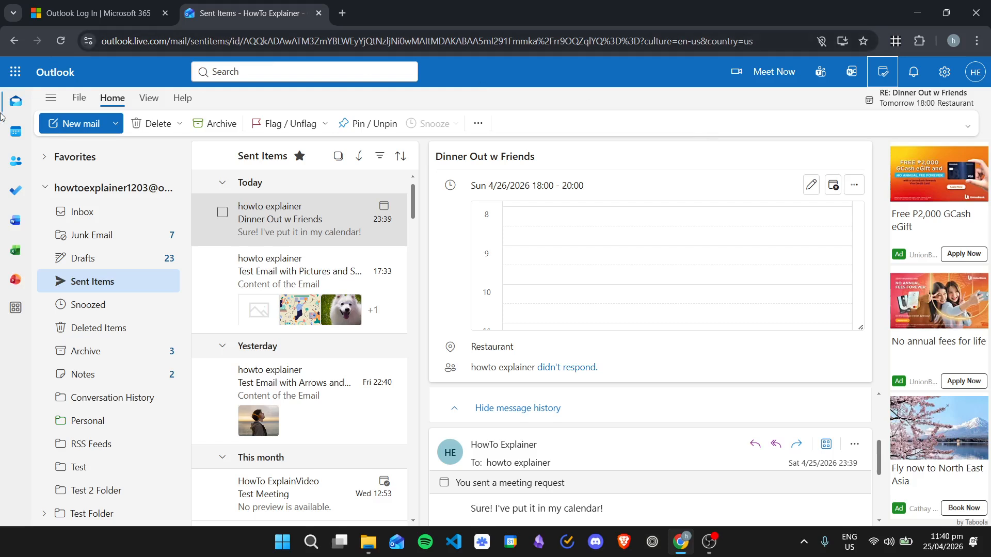
- Examine the April 20–24, 2026 work week in the full calendar, and return to the sent invitation's day schedule in mail
{"action": "left_click", "coordinate": [16, 133]}
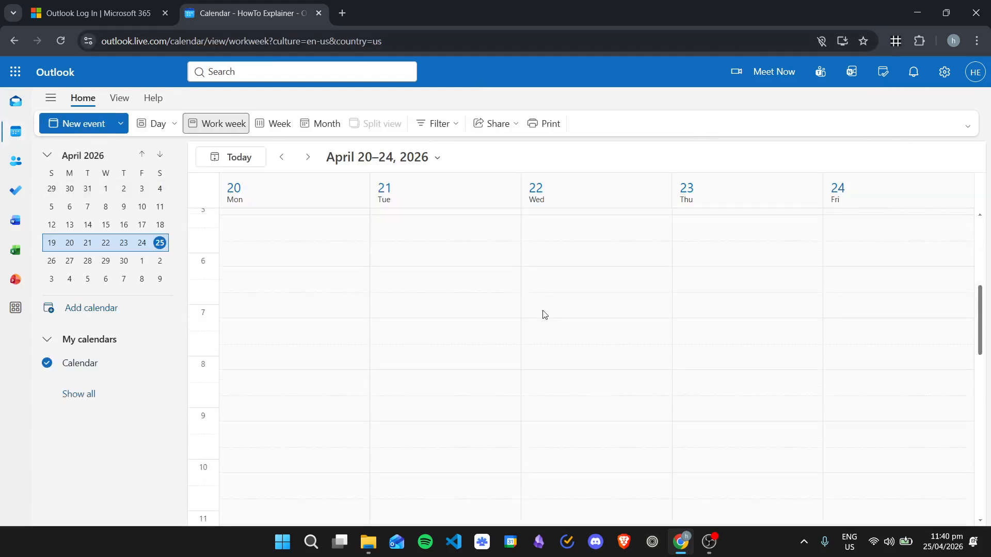
{"action": "scroll", "coordinate": [544, 315], "scroll_direction": "down", "scroll_amount": 12}
{"action": "scroll", "coordinate": [560, 299], "scroll_direction": "up", "scroll_amount": 4}
{"action": "scroll", "coordinate": [601, 297], "scroll_direction": "down", "scroll_amount": 4}
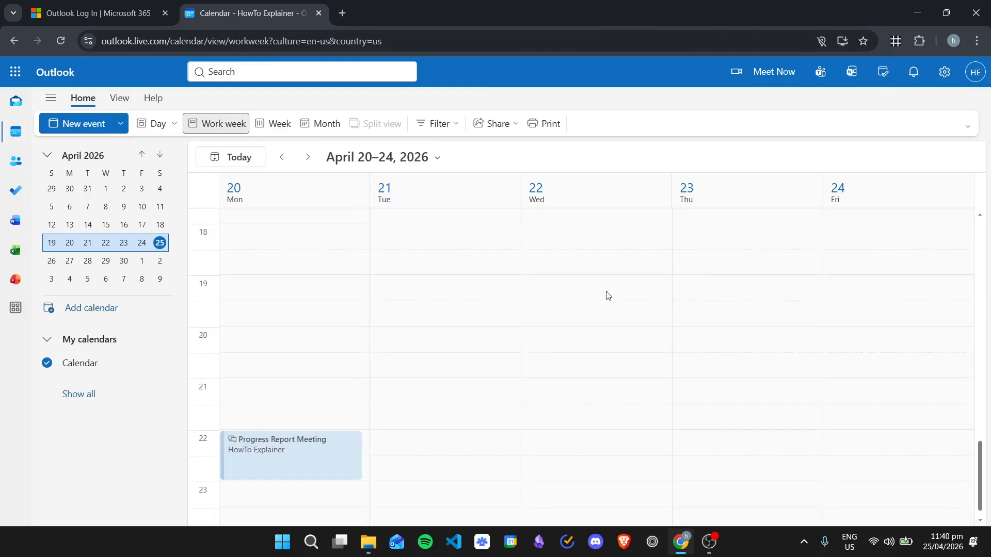
{"action": "scroll", "coordinate": [640, 317], "scroll_direction": "up", "scroll_amount": 18}
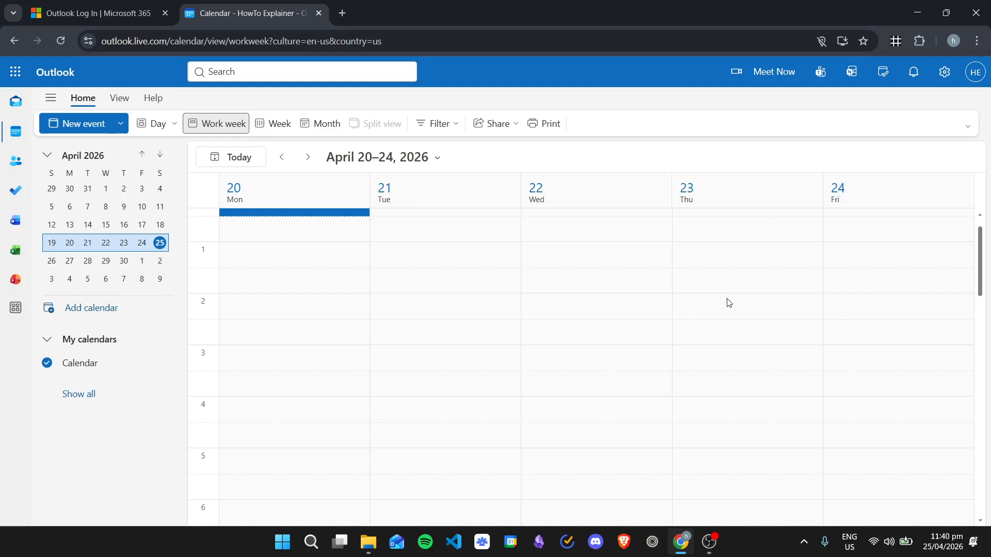
{"action": "scroll", "coordinate": [726, 303], "scroll_direction": "down", "scroll_amount": 17}
{"action": "scroll", "coordinate": [686, 289], "scroll_direction": "up", "scroll_amount": 15}
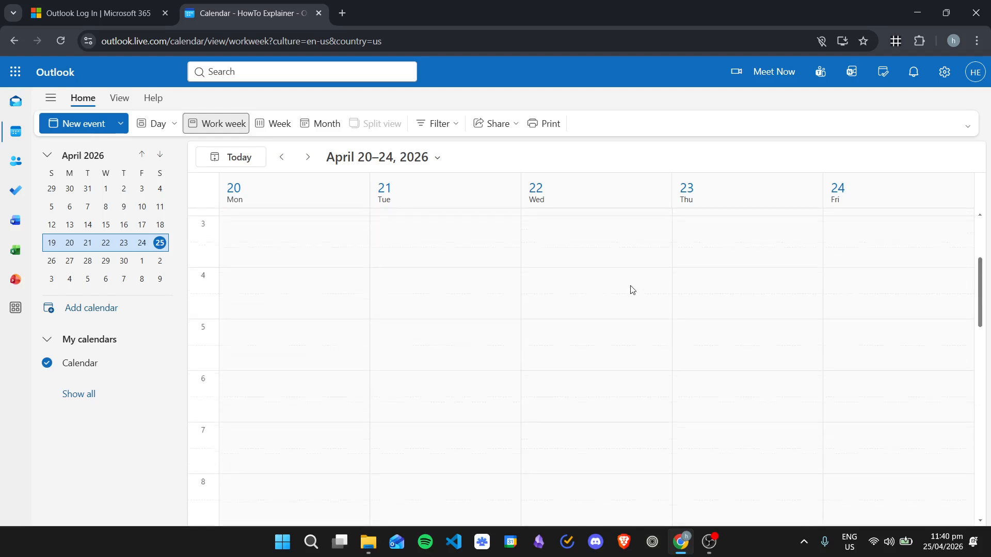
{"action": "scroll", "coordinate": [633, 290], "scroll_direction": "up", "scroll_amount": 3}
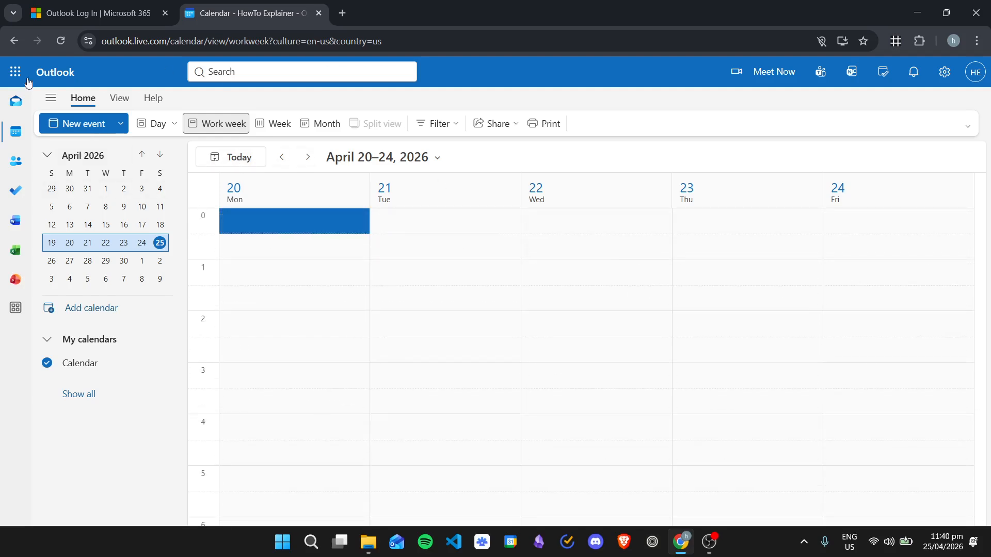
{"action": "left_click", "coordinate": [16, 101]}
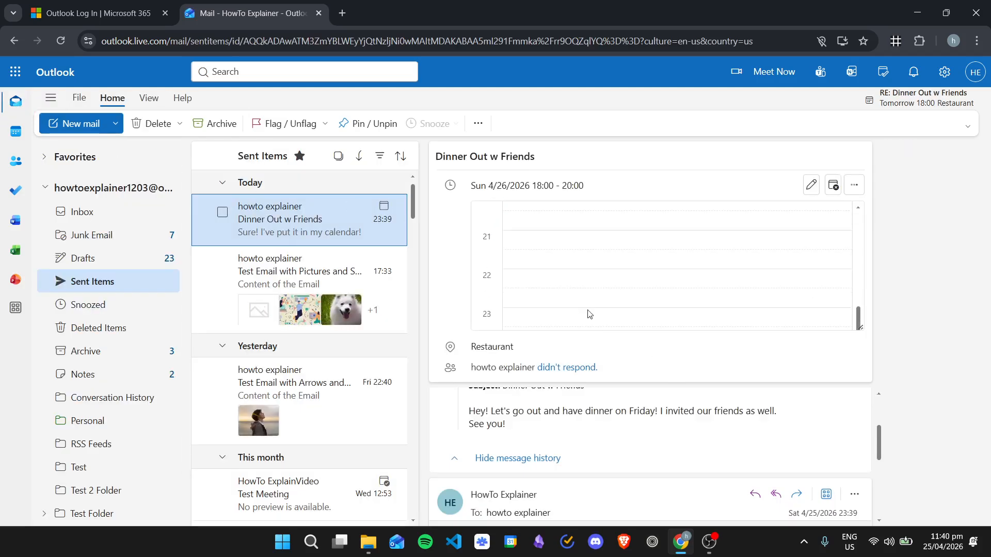
{"action": "scroll", "coordinate": [589, 314], "scroll_direction": "up", "scroll_amount": 7}
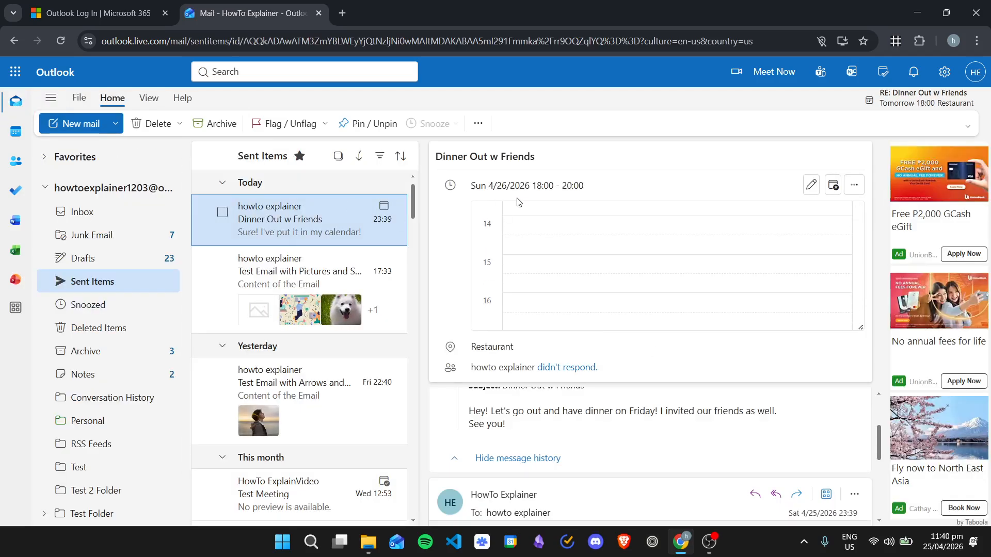
- Find the dinner event in the sent invitation's day schedule, and switch to the full calendar in week view
{"action": "scroll", "coordinate": [588, 281], "scroll_direction": "down", "scroll_amount": 2}
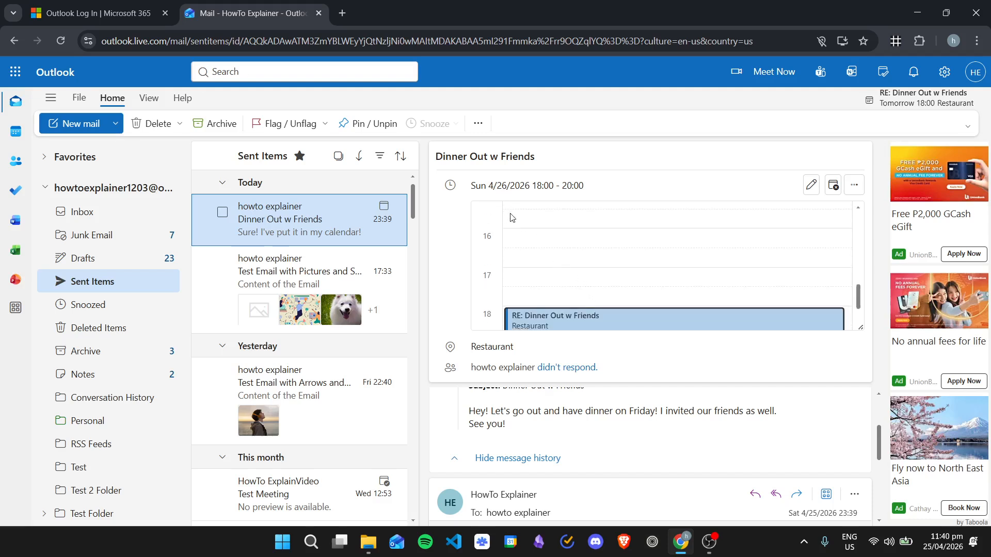
{"action": "scroll", "coordinate": [513, 227], "scroll_direction": "down", "scroll_amount": 1}
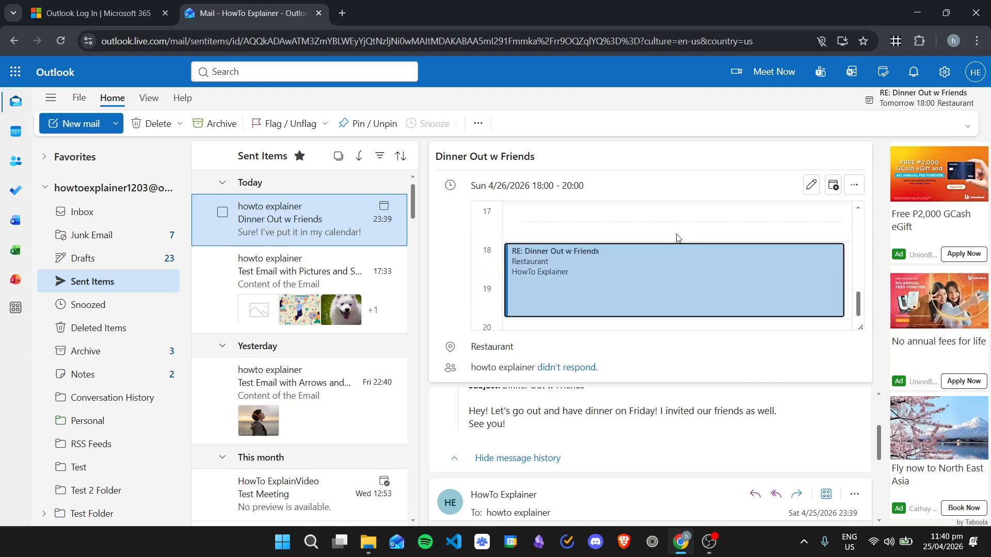
{"action": "left_click", "coordinate": [15, 132]}
{"action": "left_click", "coordinate": [275, 123]}
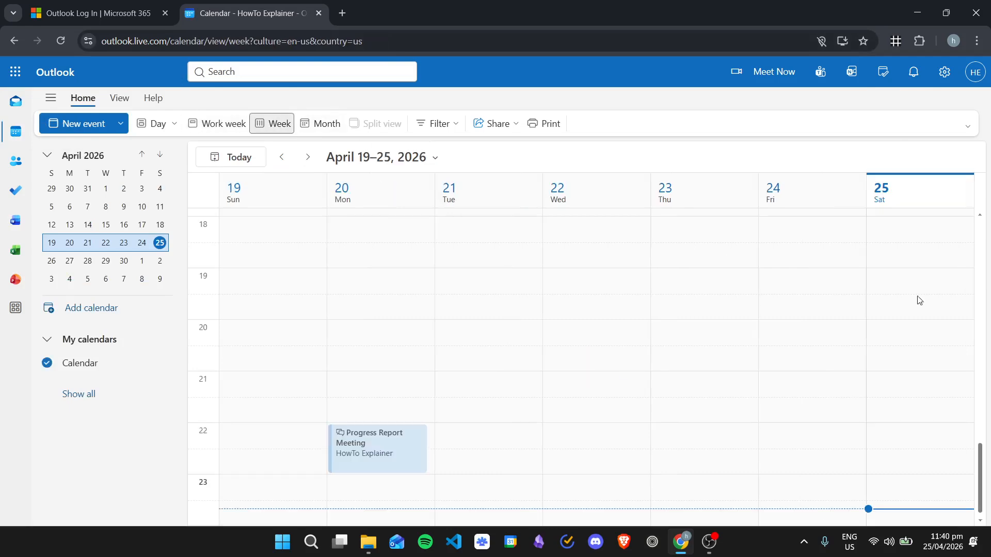
- Advance the calendar to the week of April 26 – May 2, 2026 and locate the "RE: Dinner Out w Friends" event
{"action": "scroll", "coordinate": [727, 259], "scroll_direction": "up", "scroll_amount": 4}
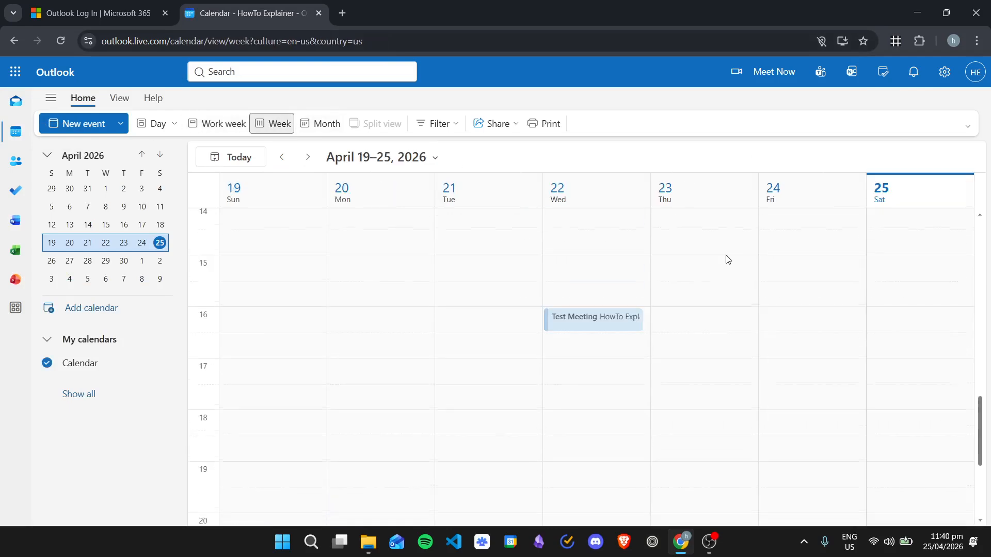
{"action": "scroll", "coordinate": [537, 259], "scroll_direction": "down", "scroll_amount": 4}
{"action": "left_click", "coordinate": [307, 156]}
{"action": "scroll", "coordinate": [366, 292], "scroll_direction": "down", "scroll_amount": 1}
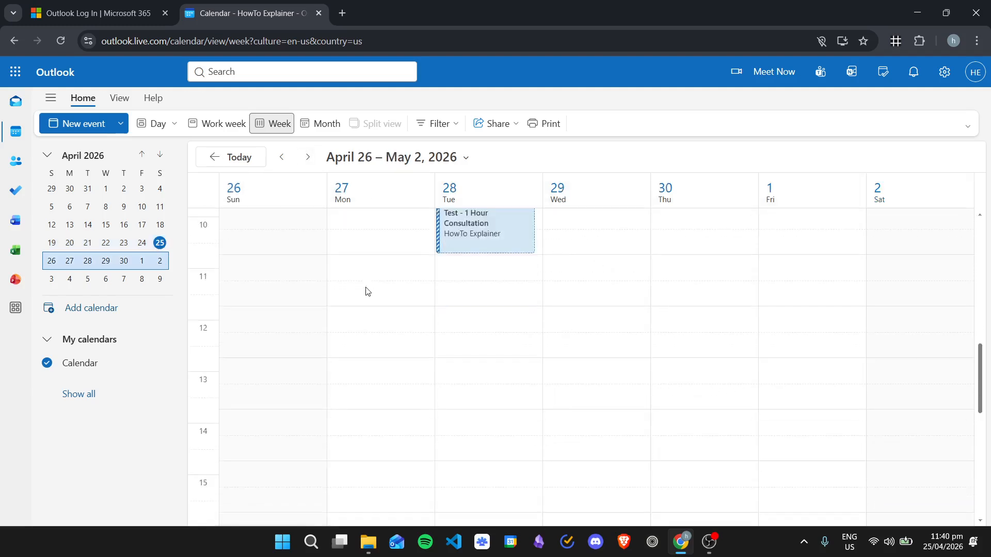
{"action": "scroll", "coordinate": [366, 292], "scroll_direction": "down", "scroll_amount": 8}
{"action": "scroll", "coordinate": [353, 315], "scroll_direction": "up", "scroll_amount": 1}
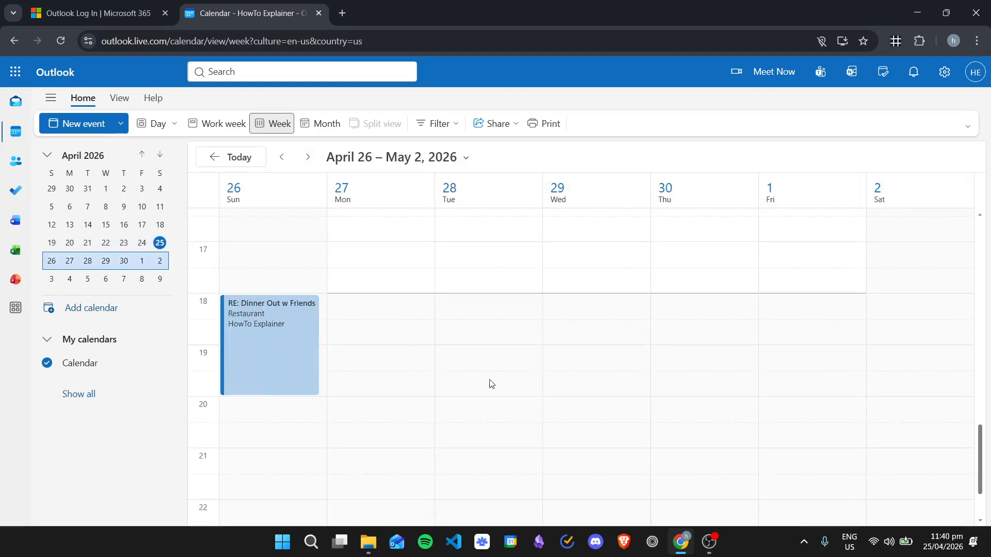
- Open the "RE: Dinner Out w Friends" event, set its start date to Friday 5/1/2026 and send the updated invitation
{"action": "double_click", "coordinate": [280, 327]}
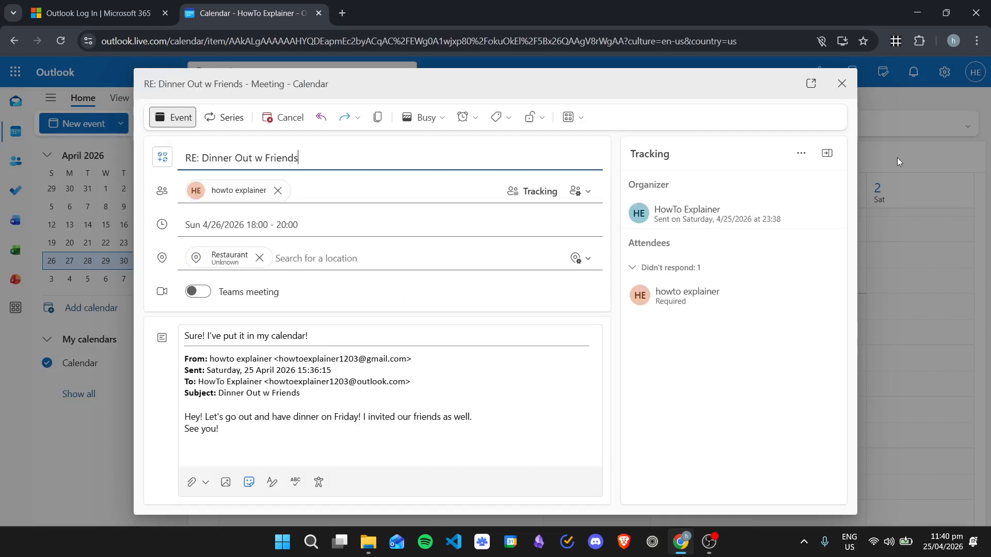
{"action": "left_click", "coordinate": [197, 226]}
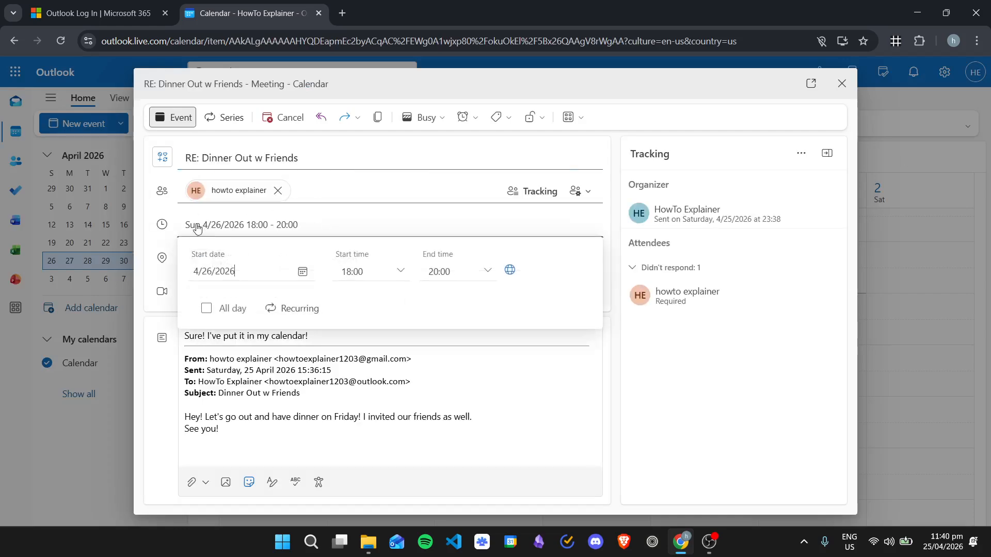
{"action": "left_click", "coordinate": [301, 275]}
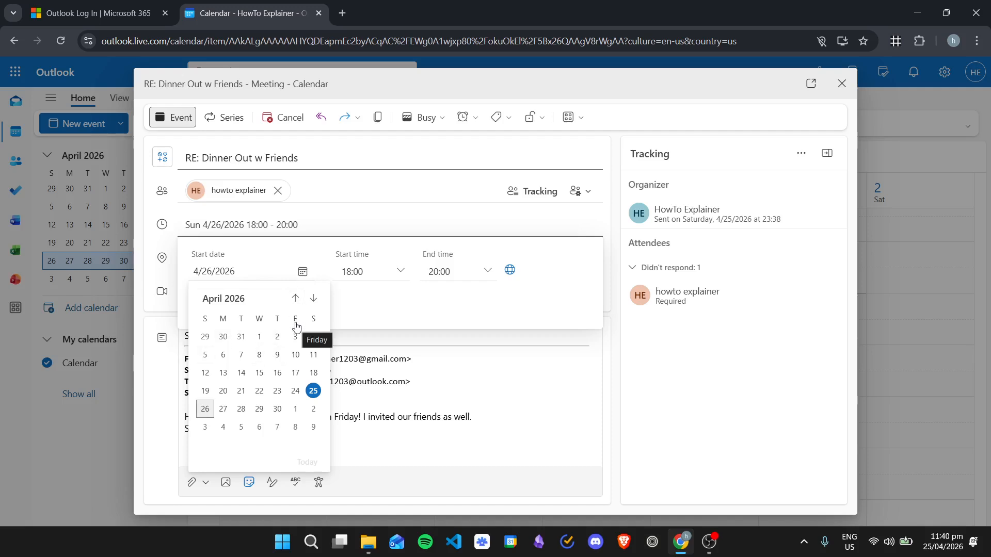
{"action": "left_click", "coordinate": [294, 409]}
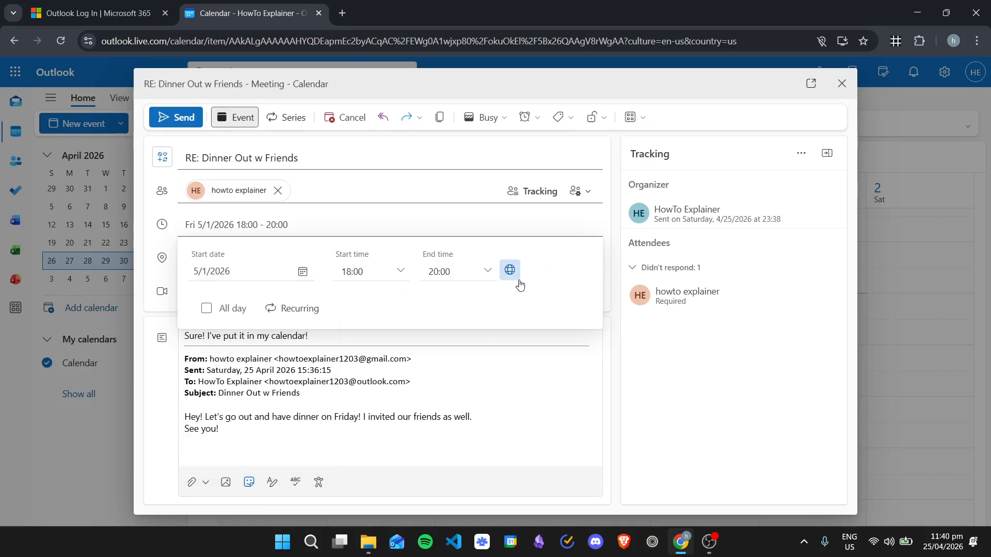
{"action": "left_click", "coordinate": [176, 118]}
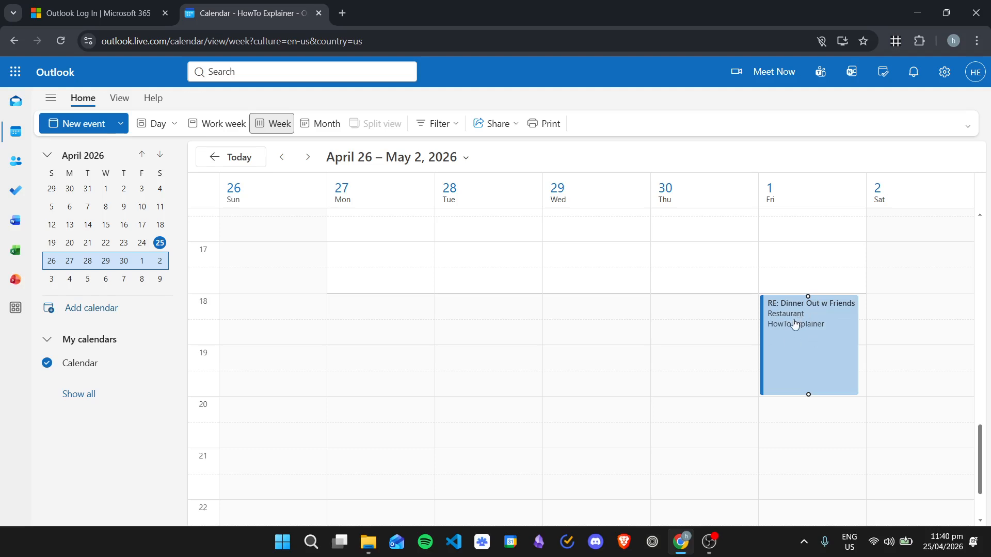
- Check the rescheduled dinner event in the week calendar, and return to the sent invitation in mail
{"action": "scroll", "coordinate": [774, 341], "scroll_direction": "up", "scroll_amount": 2}
{"action": "scroll", "coordinate": [712, 356], "scroll_direction": "down", "scroll_amount": 4}
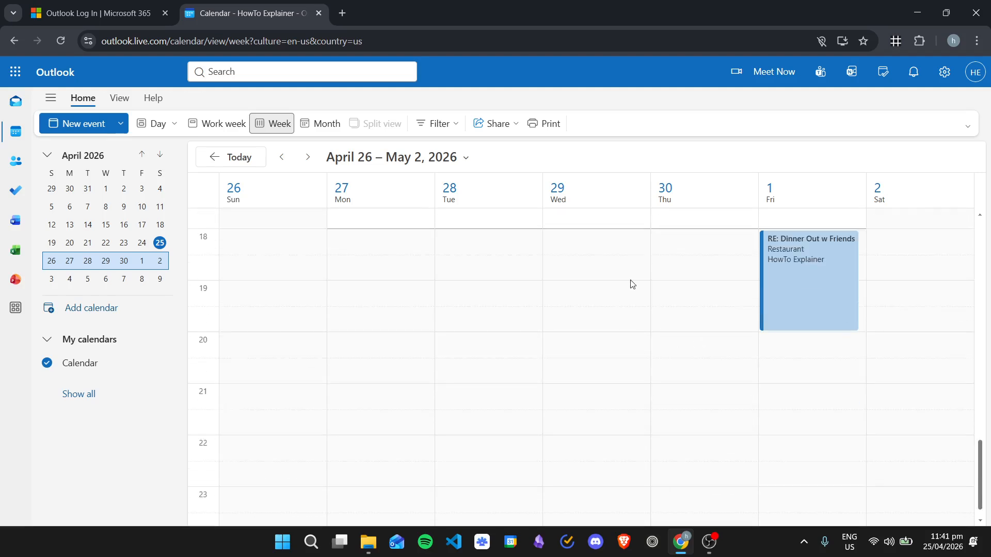
{"action": "scroll", "coordinate": [651, 305], "scroll_direction": "up", "scroll_amount": 1}
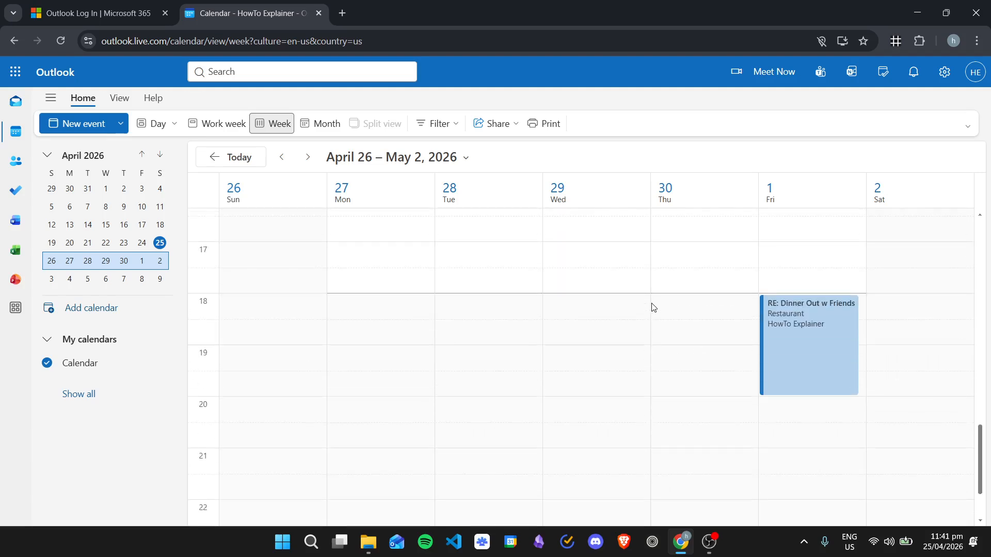
{"action": "left_click", "coordinate": [15, 101]}
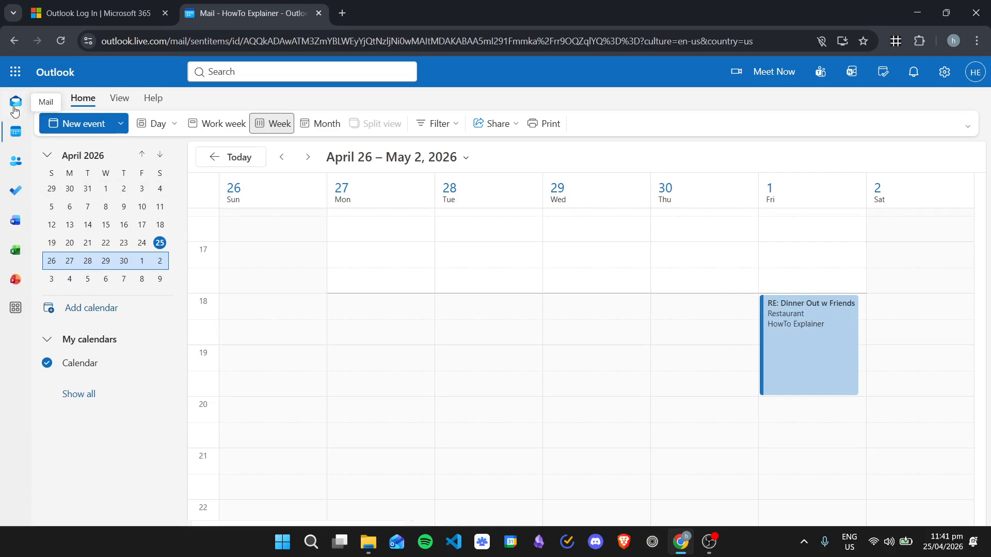
{"action": "left_click", "coordinate": [716, 156]}
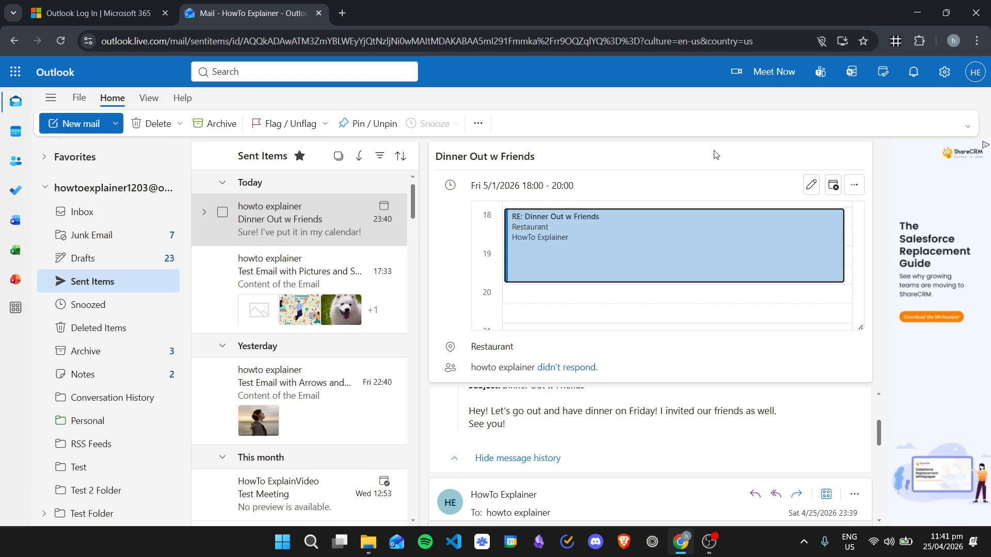